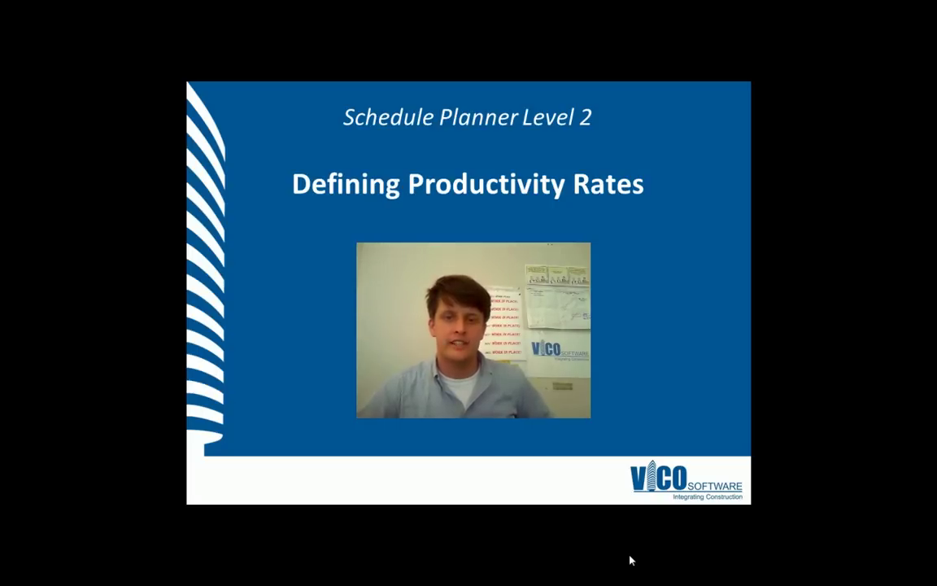
Step: Advance past the intro slides to the Vico Office Cost Planner with the Task Manager list
key("Right")
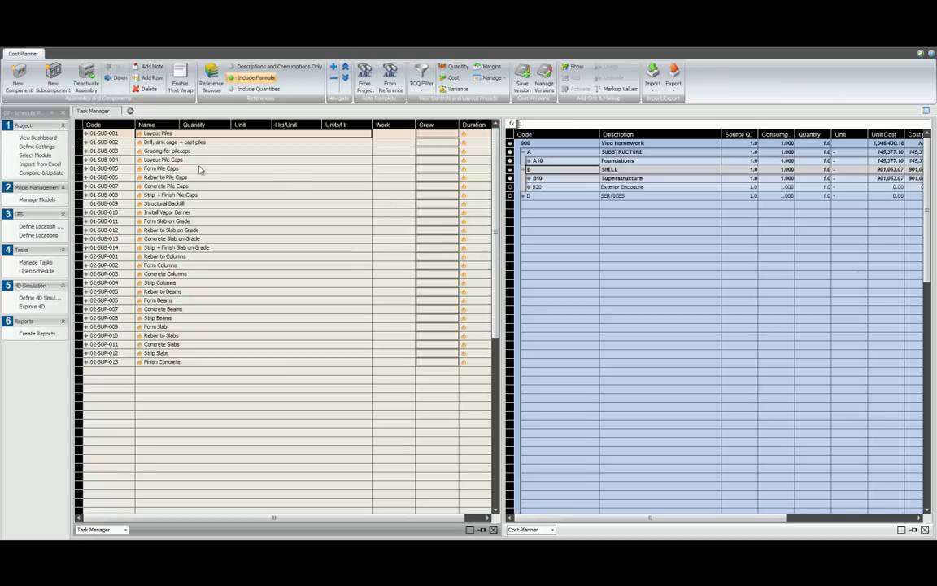
Step: Expand Layout Piles, then all tasks, to list every material and labor subcomponent with quantities
left_click(86, 134)
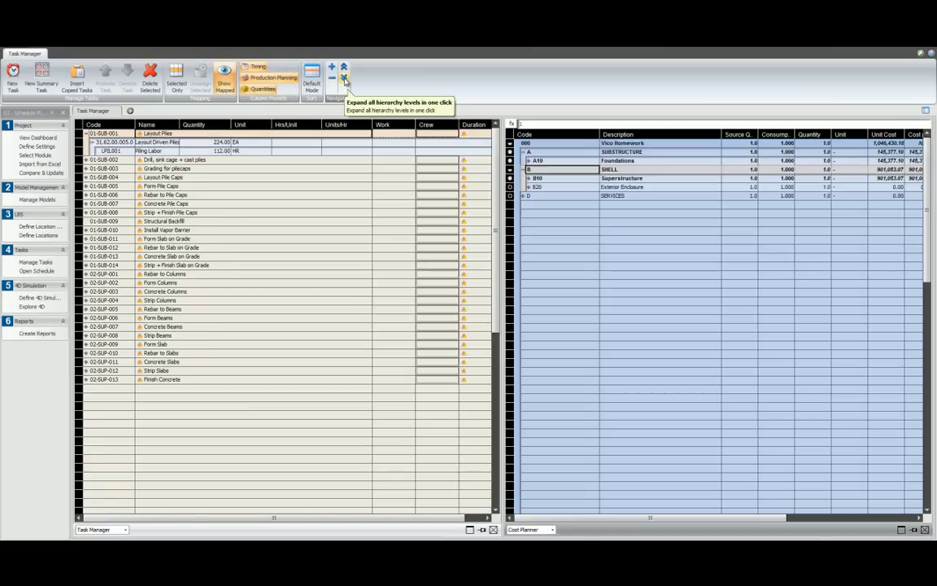
left_click(344, 78)
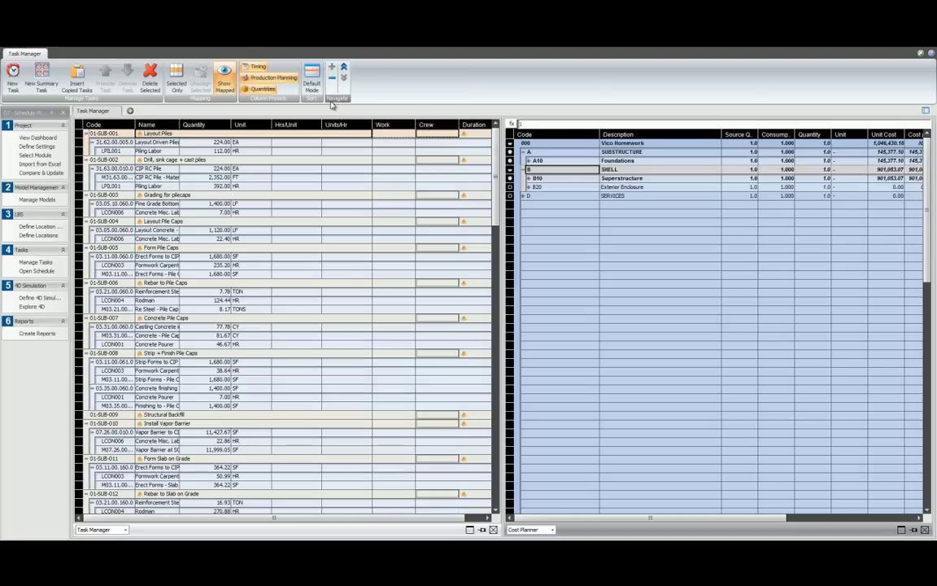
mouse_move(139, 131)
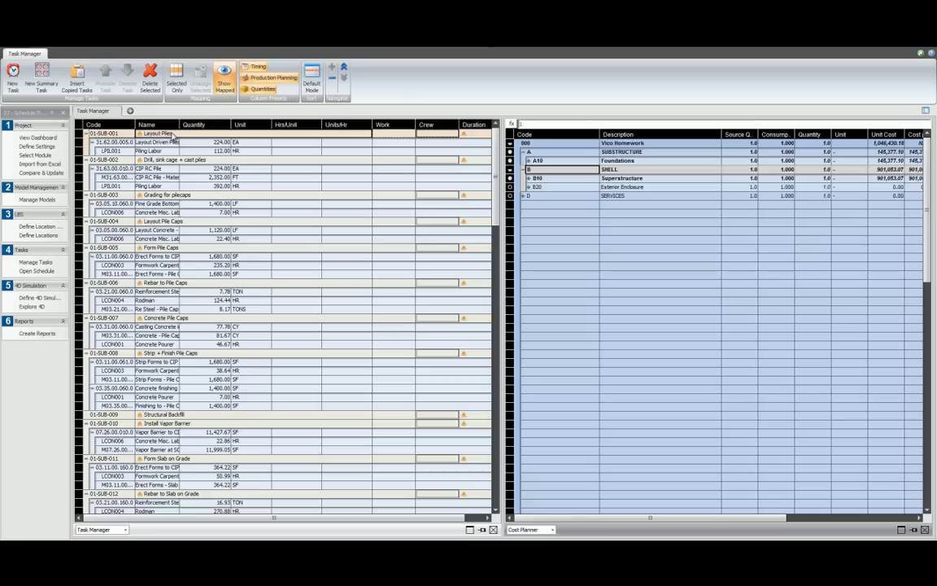
Step: Set both Piling Labor rows to 1.00 Hrs/Unit, correcting a mistaken 11 entry
left_click(284, 152)
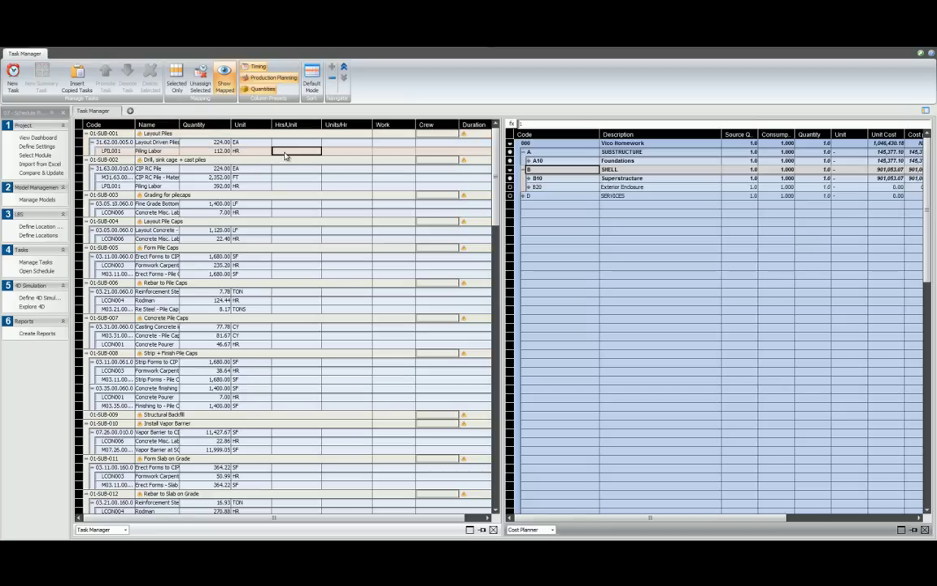
left_click(285, 155)
type("1")
left_click(300, 187)
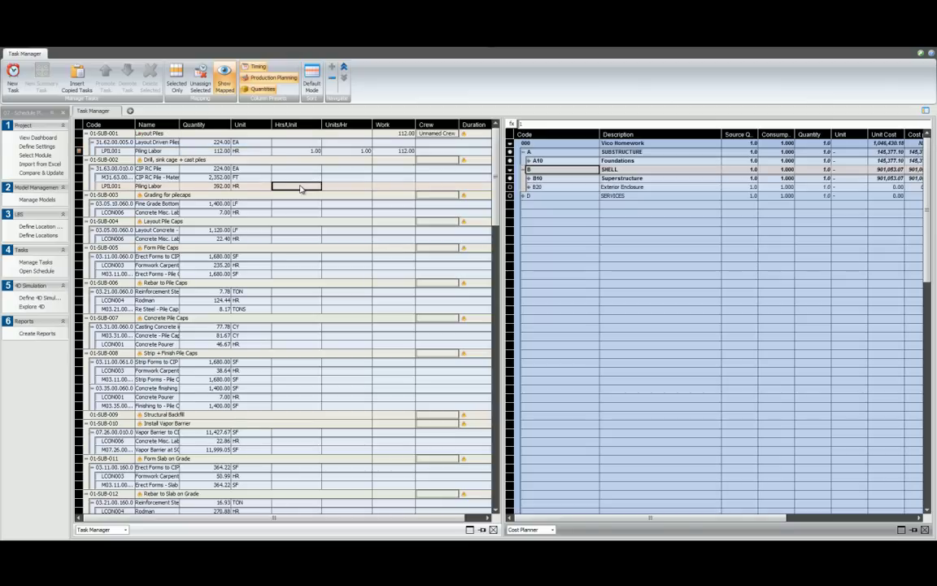
type("11")
key("Return")
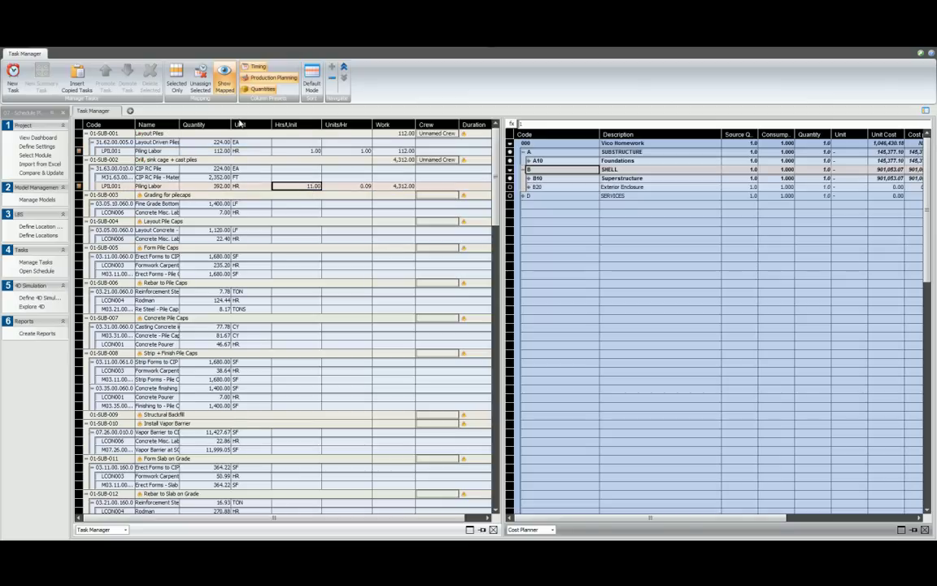
type("0")
key("Return")
type("1")
key("Return")
Step: Enter 1.00 Hrs/Unit for Formwork Carpenter, Concrete Pourer and Concrete Misc. Labor
left_click(301, 371)
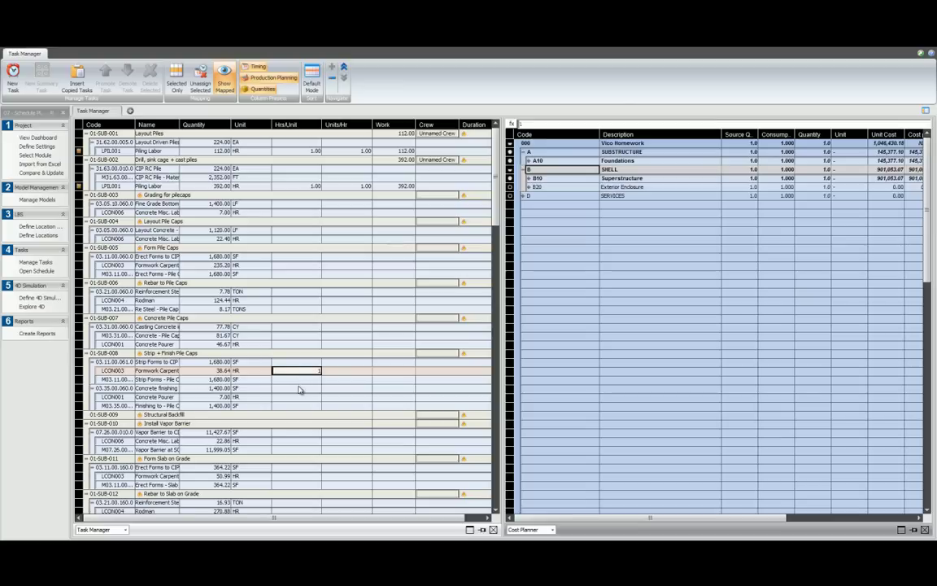
type("1")
left_click(299, 396)
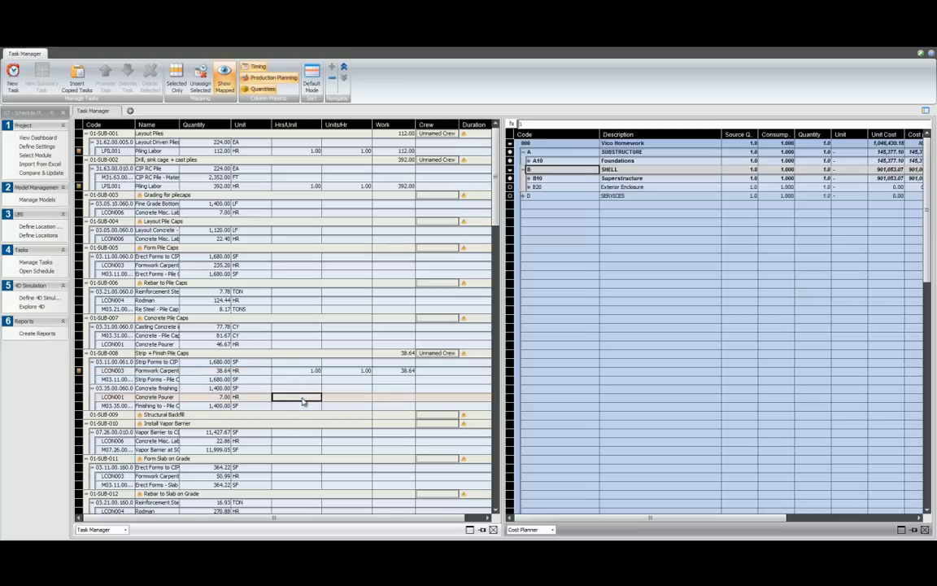
type("1")
key("Return")
left_click(301, 213)
type("1")
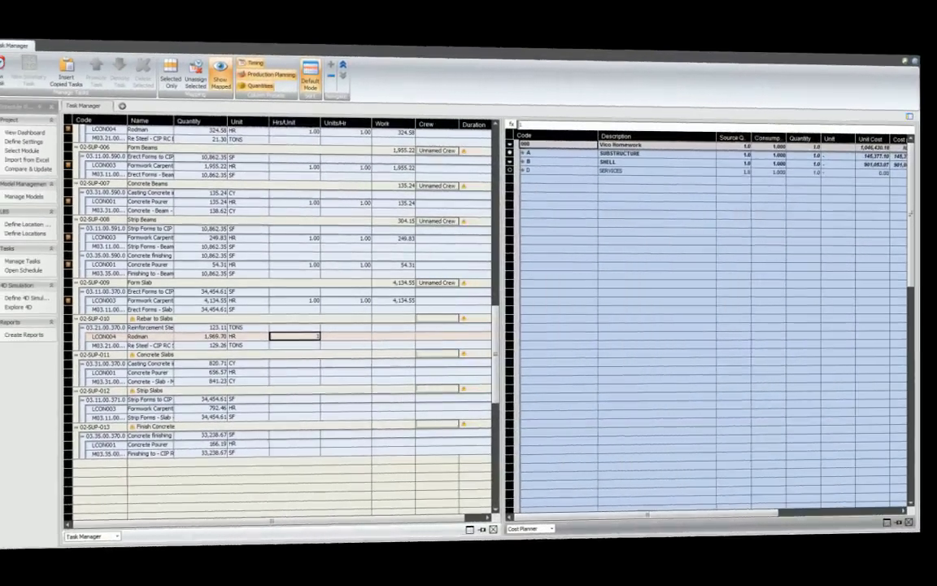
Step: Give Rodman, Concrete Slabs' Concrete Pourer and Finish Concrete's pourer 1.00 Hrs/Unit each
key("Return")
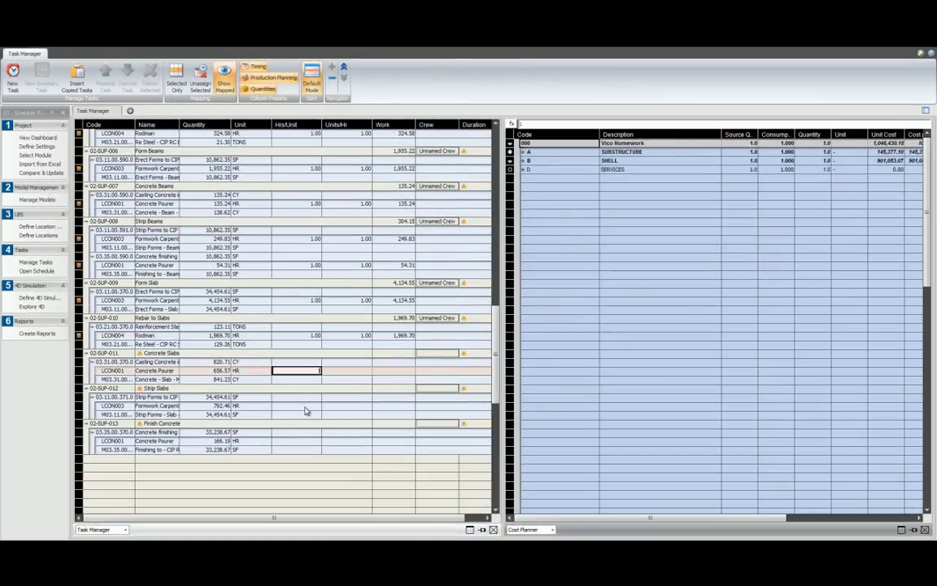
type("1")
key("Return")
type("1")
key("Return")
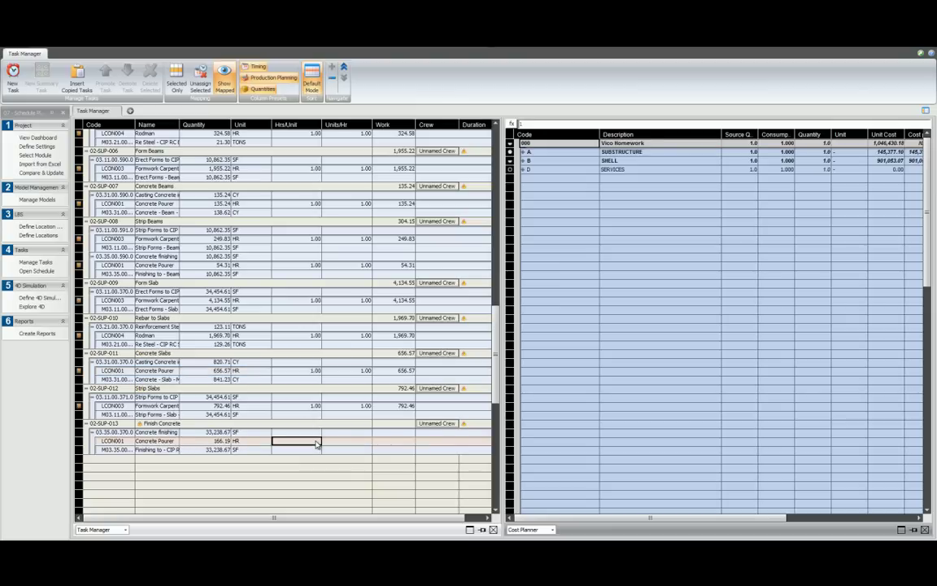
type("1")
key("Return")
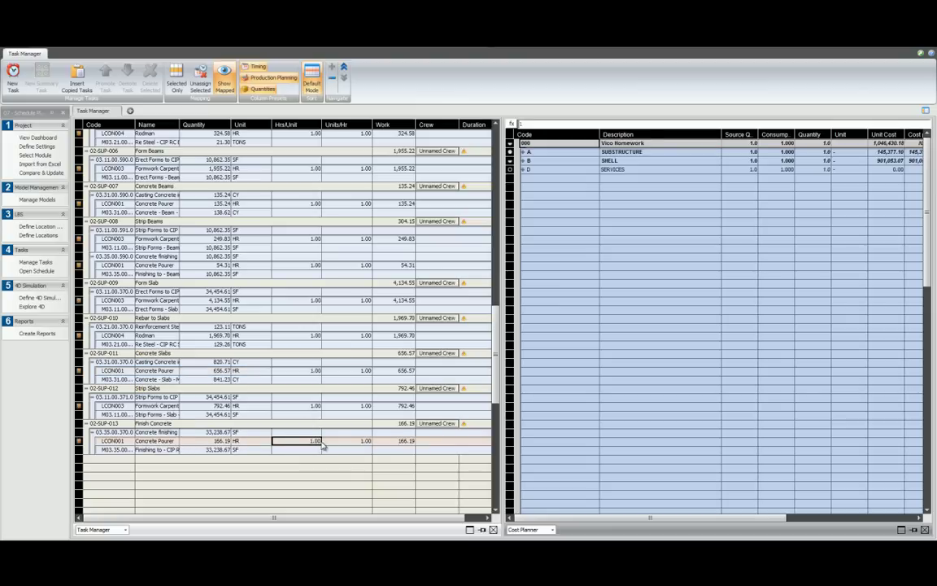
Step: Open the schedule in a Gantt view, widening the task list to show Quantity, Unit and date columns
left_click(36, 272)
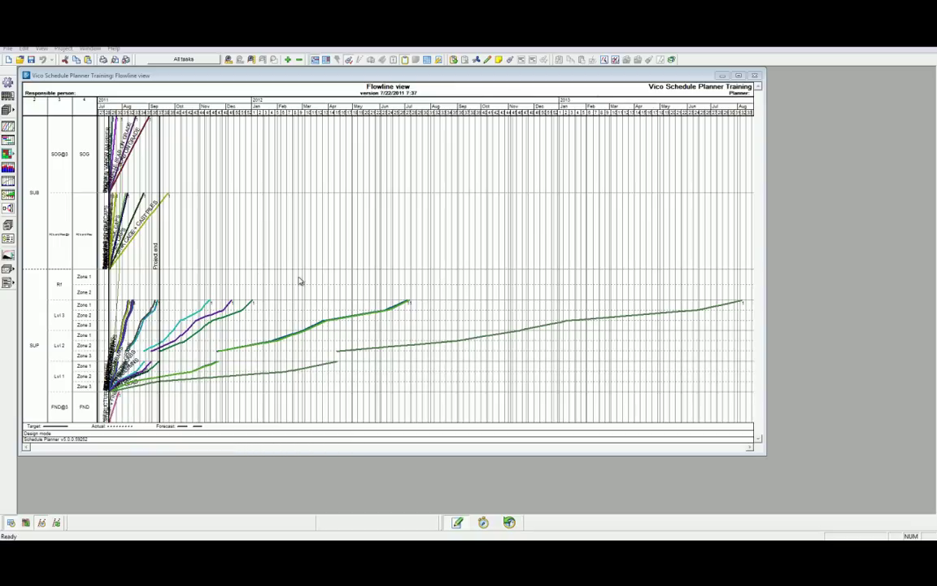
left_click(10, 137)
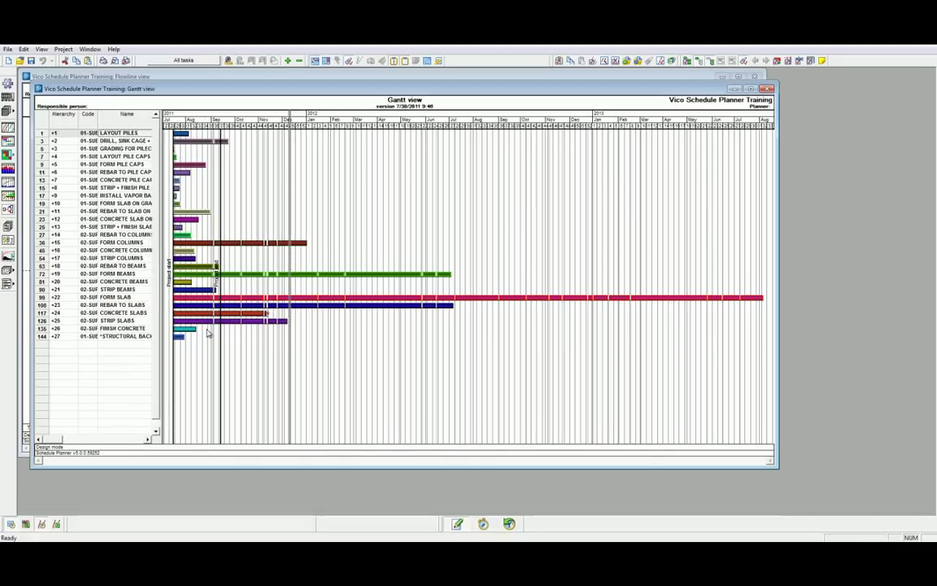
left_click_drag(161, 333, 340, 333)
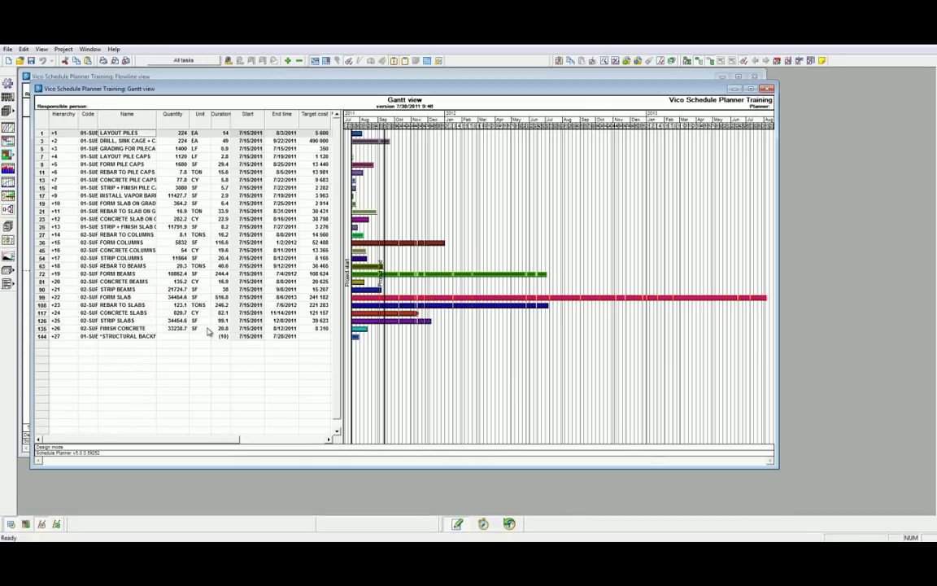